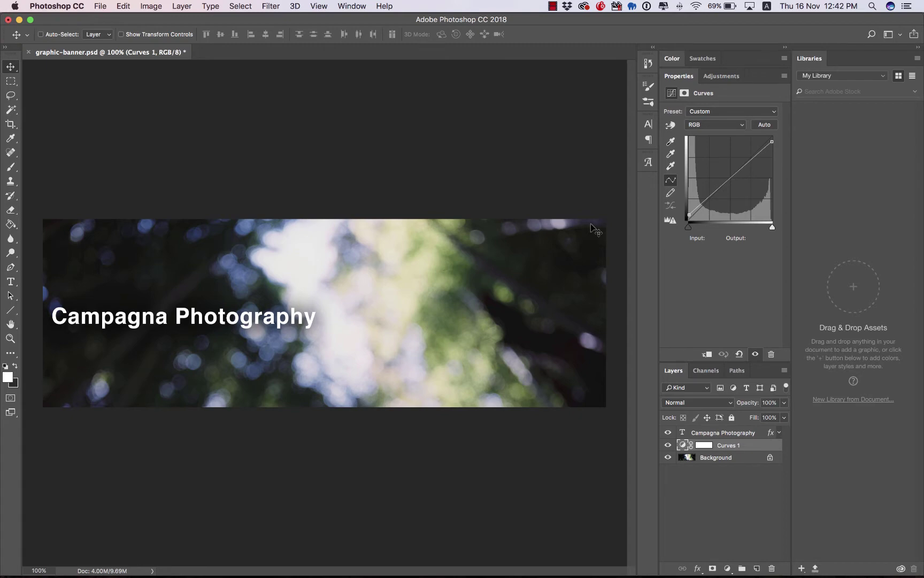
Switch to the Backlight site editor and scroll the Masthead panel to the Primary Masthead section
key(ctrl+Right)
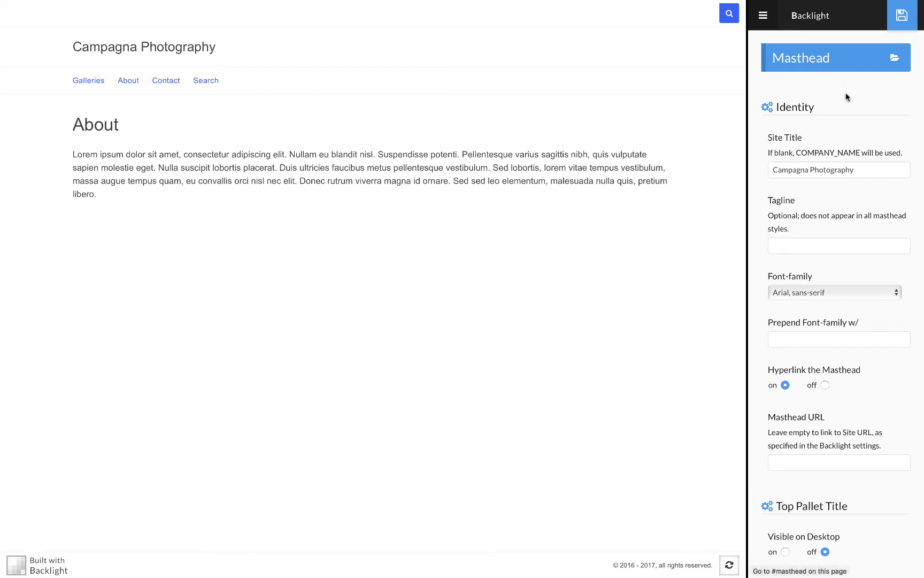
scroll(847, 98, down, 6)
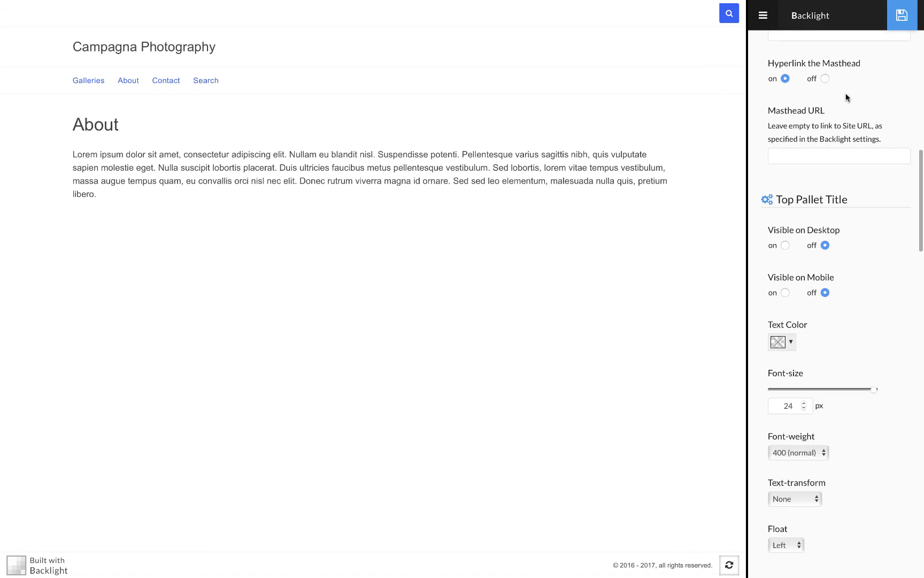
scroll(848, 98, down, 10)
scroll(847, 97, down, 15)
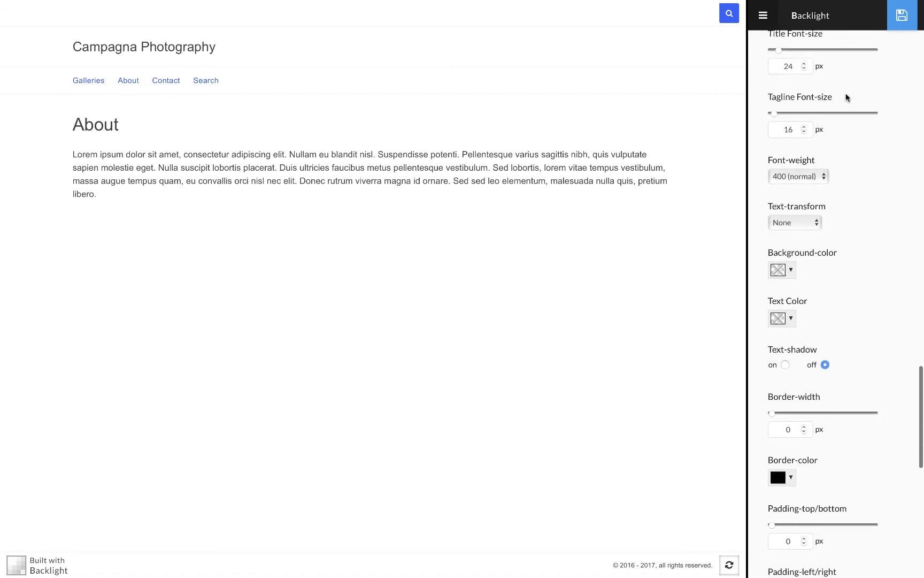
scroll(847, 98, up, 12)
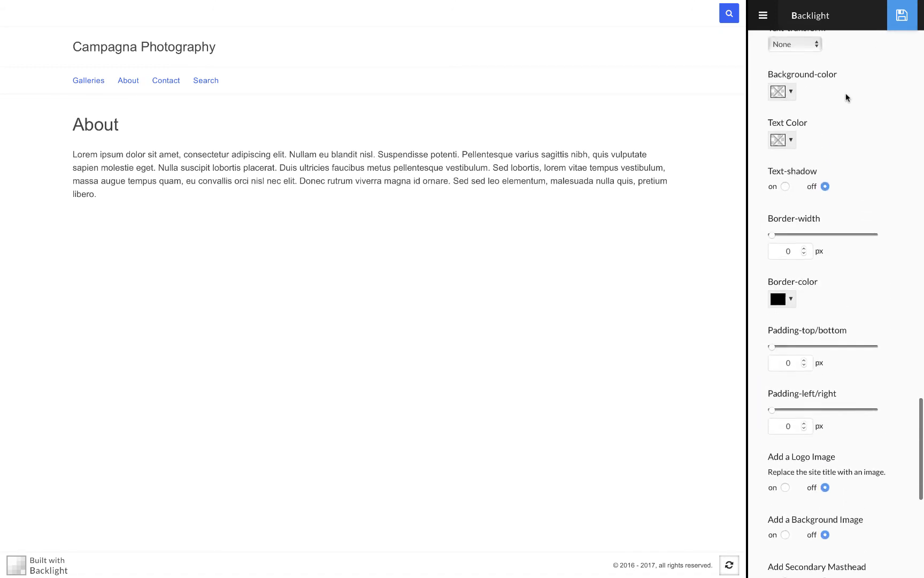
scroll(847, 98, up, 8)
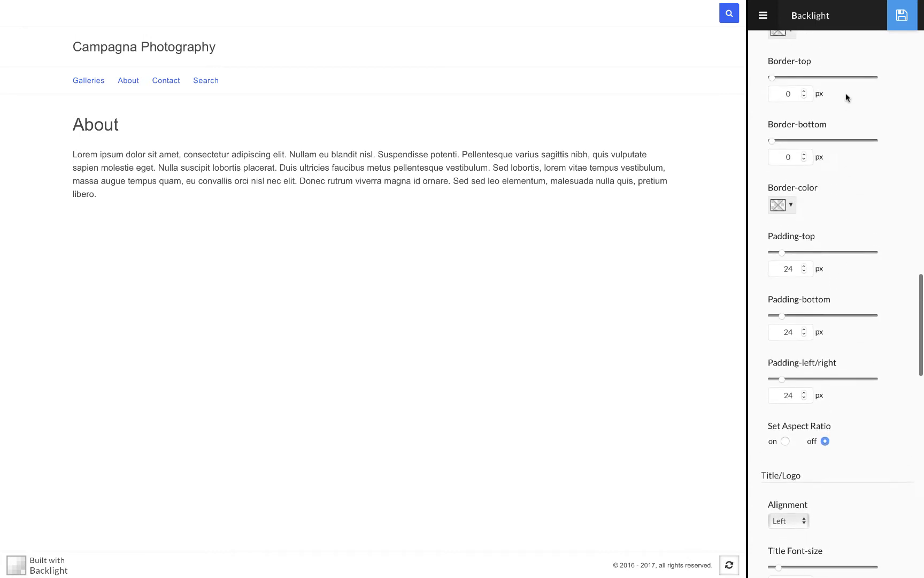
scroll(847, 98, down, 1)
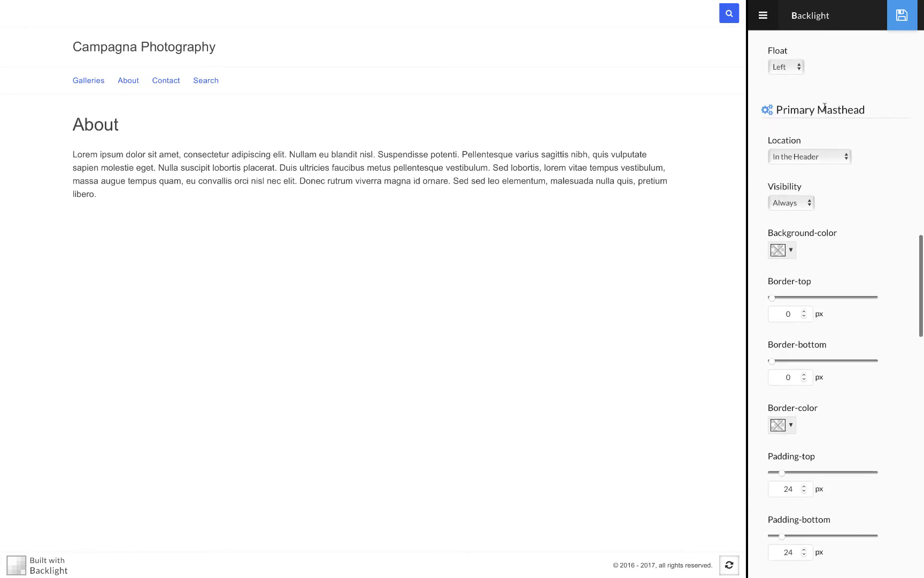
Highlight the Primary Masthead heading, then scroll down to the Set Aspect Ratio options
double_click(801, 110)
drag(800, 110, 830, 109)
click(871, 206)
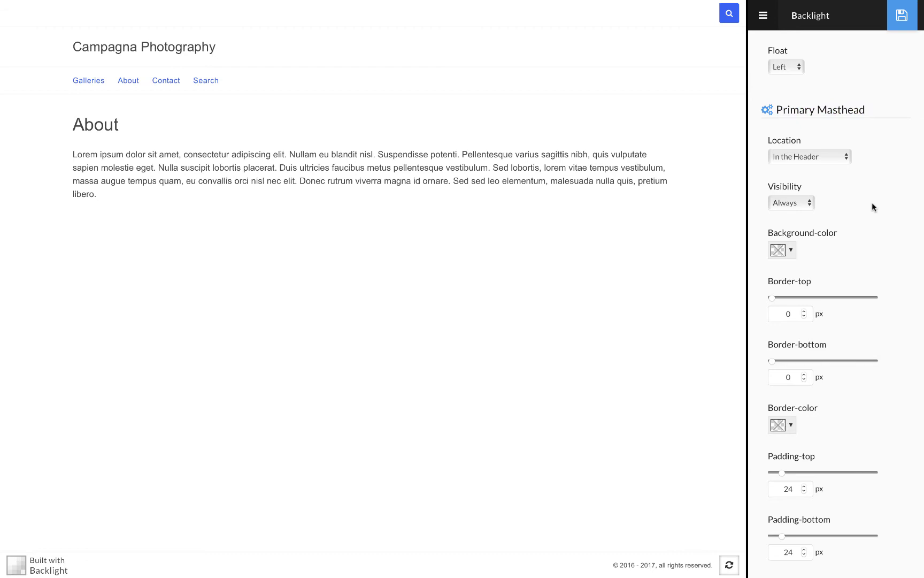
scroll(871, 206, down, 5)
scroll(872, 206, down, 7)
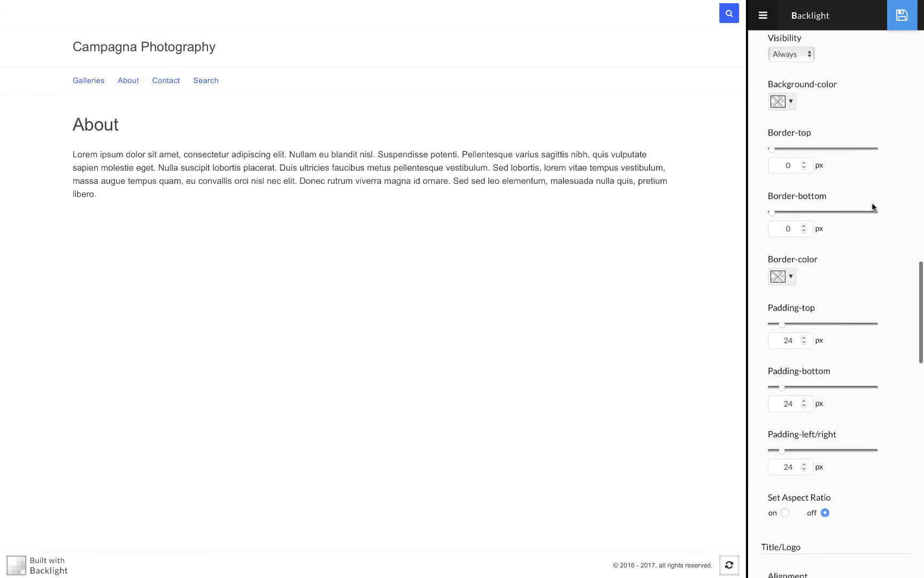
scroll(871, 202, down, 1)
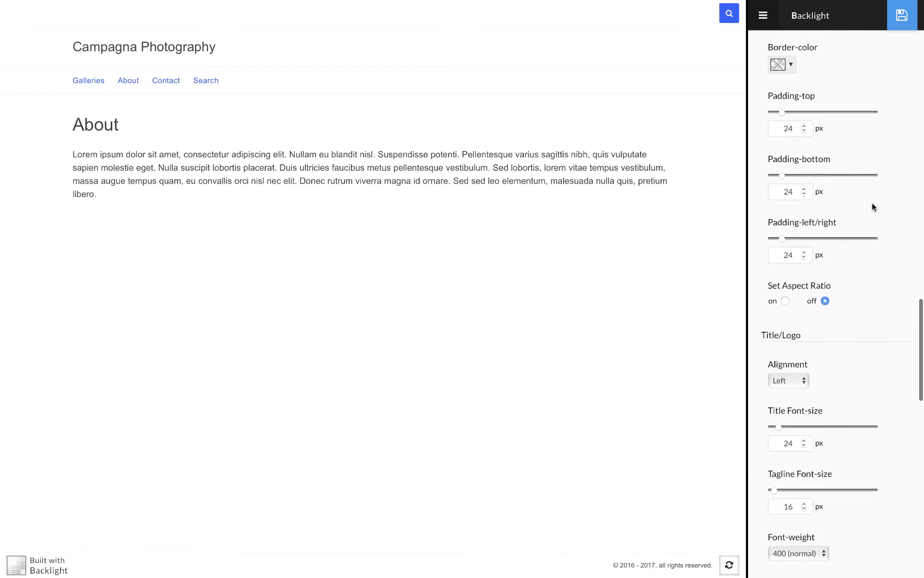
Turn on Set Aspect Ratio, raise Aspect Ratio X to 3 for a 3:1 masthead, and save
click(785, 300)
click(804, 363)
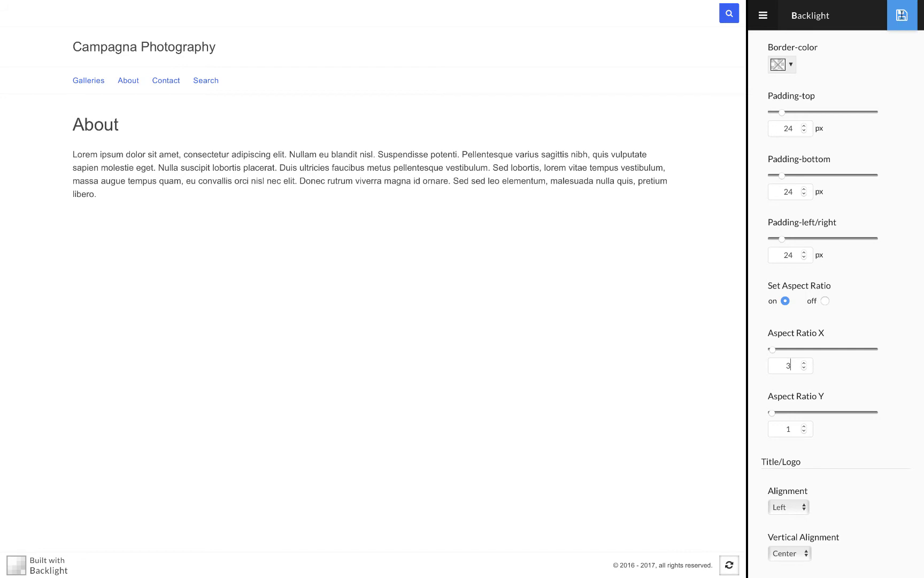
click(902, 16)
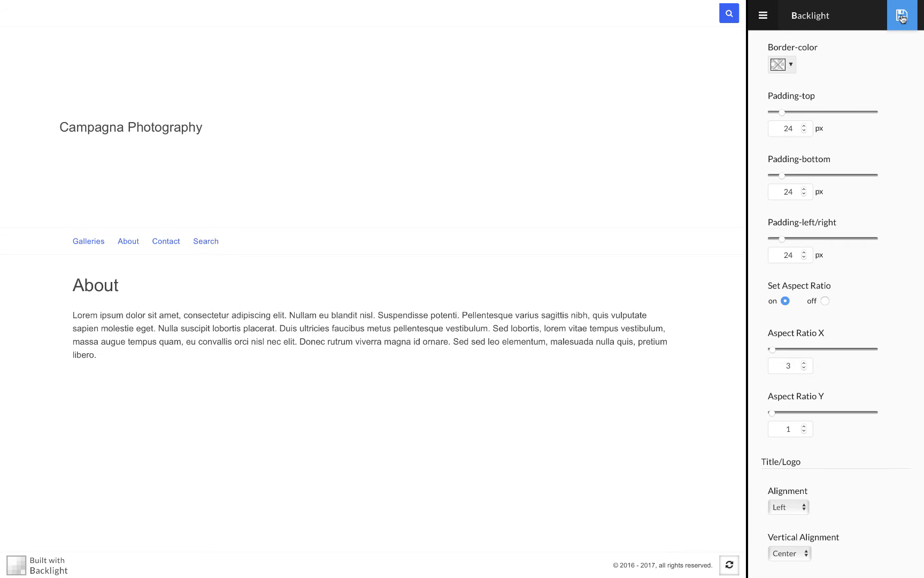
Turn on Add a Logo Image, choose Graphic Banner (2048 x 683), and save the masthead
scroll(865, 217, down, 5)
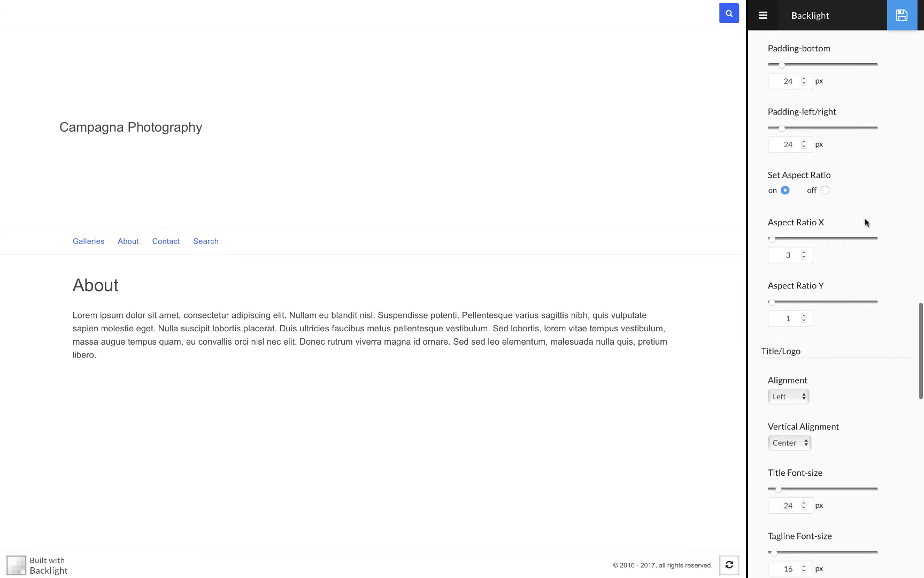
scroll(864, 217, down, 4)
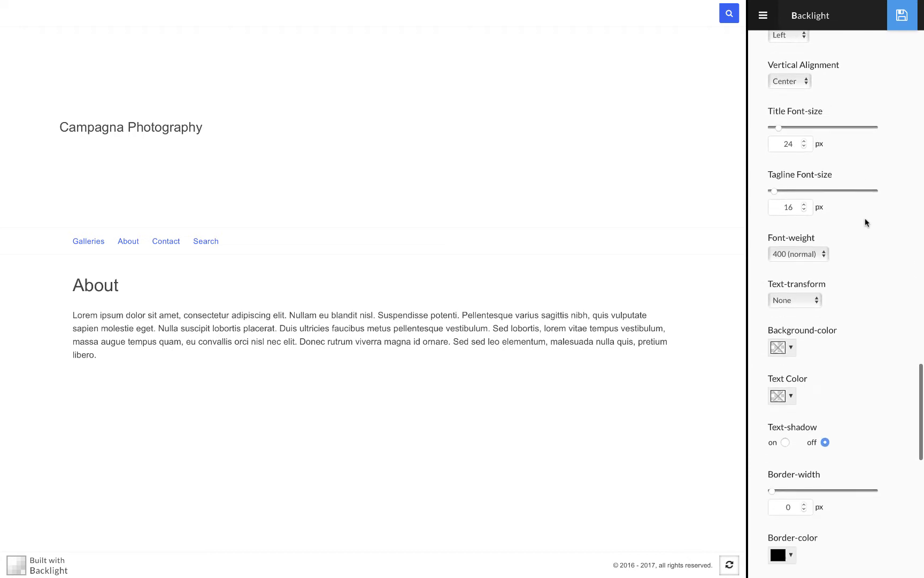
scroll(865, 218, up, 1)
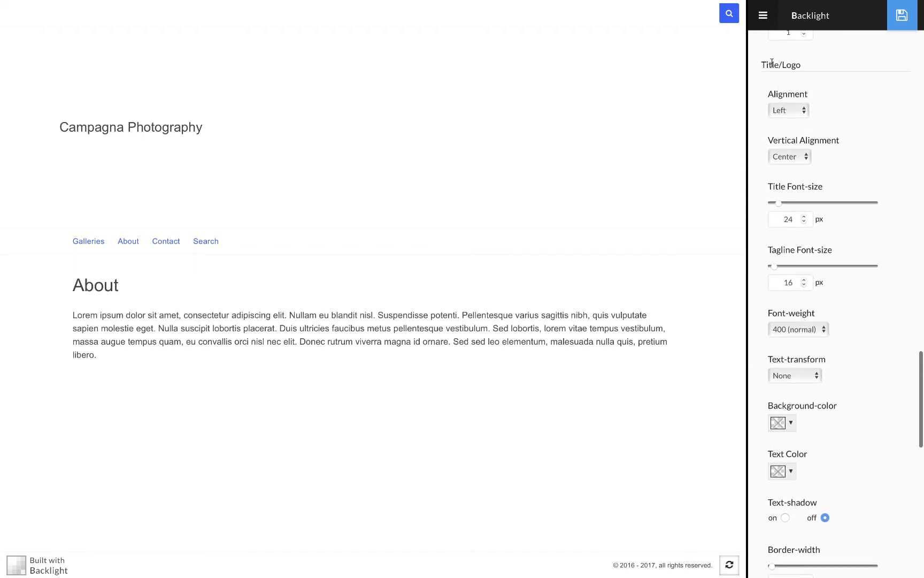
drag(773, 65, 792, 65)
scroll(844, 164, down, 2)
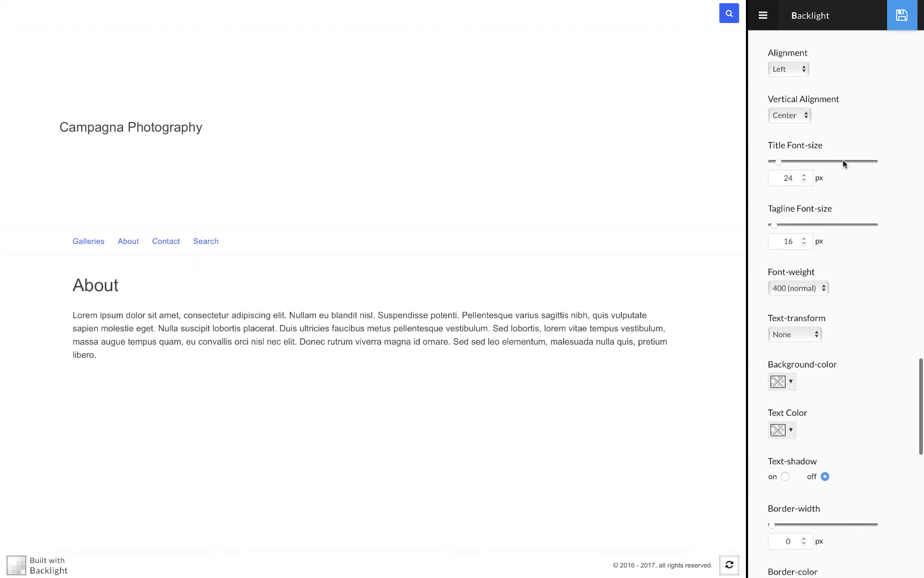
scroll(844, 163, down, 10)
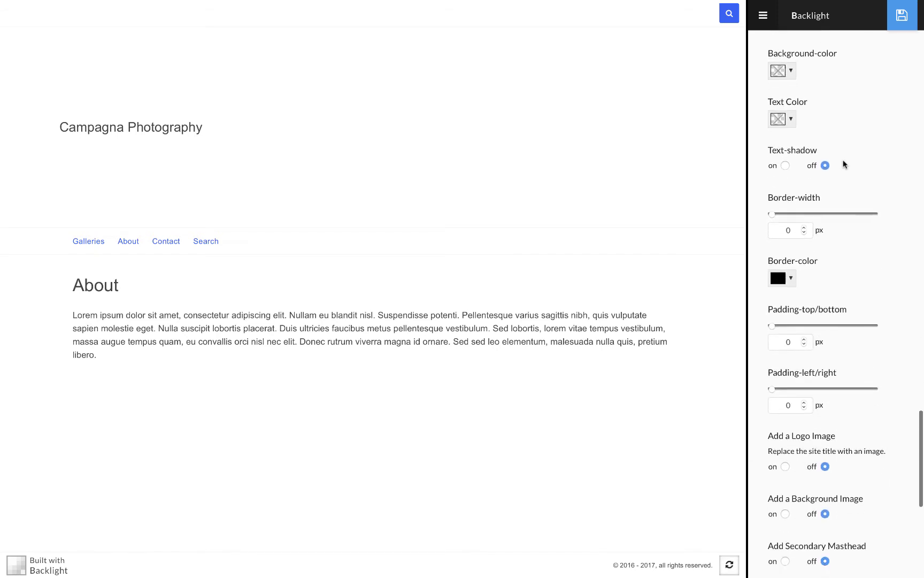
scroll(843, 164, down, 1)
click(785, 348)
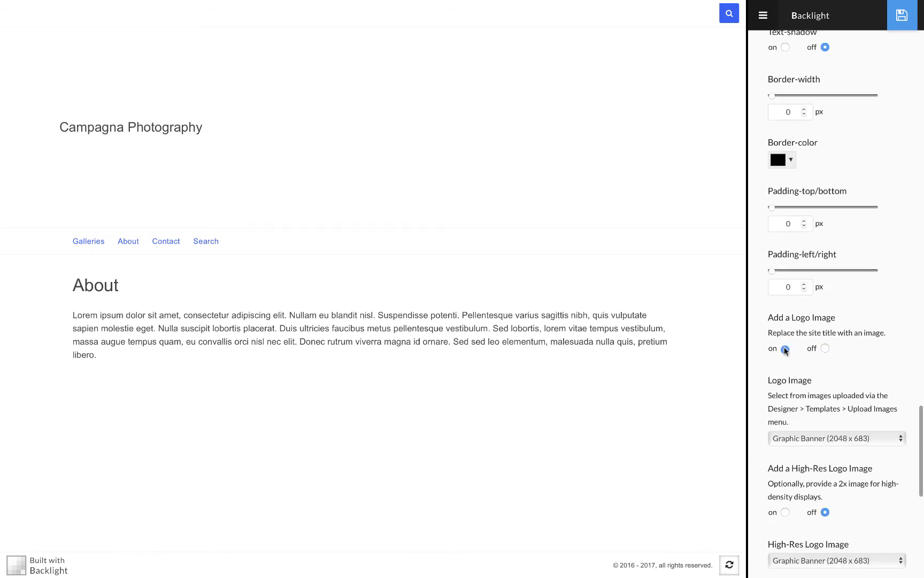
click(809, 440)
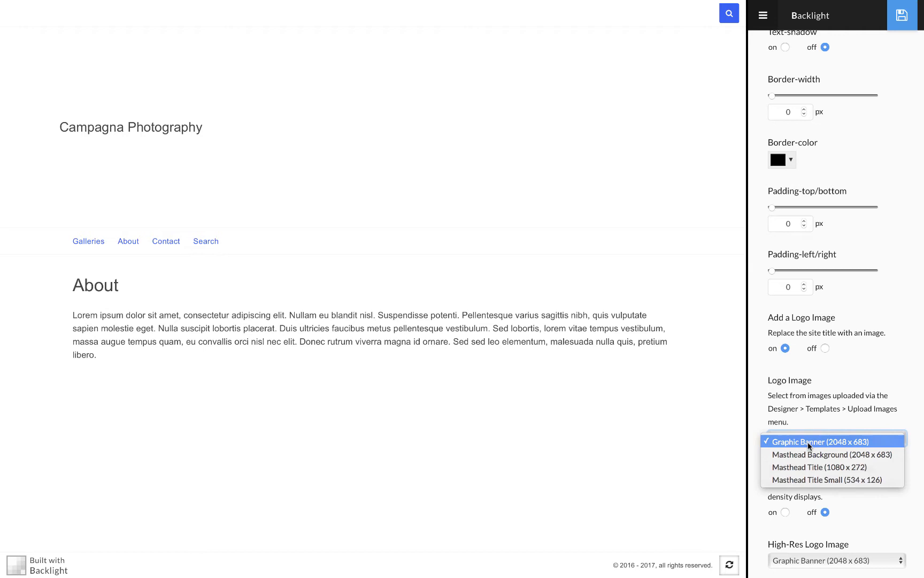
click(808, 442)
click(902, 16)
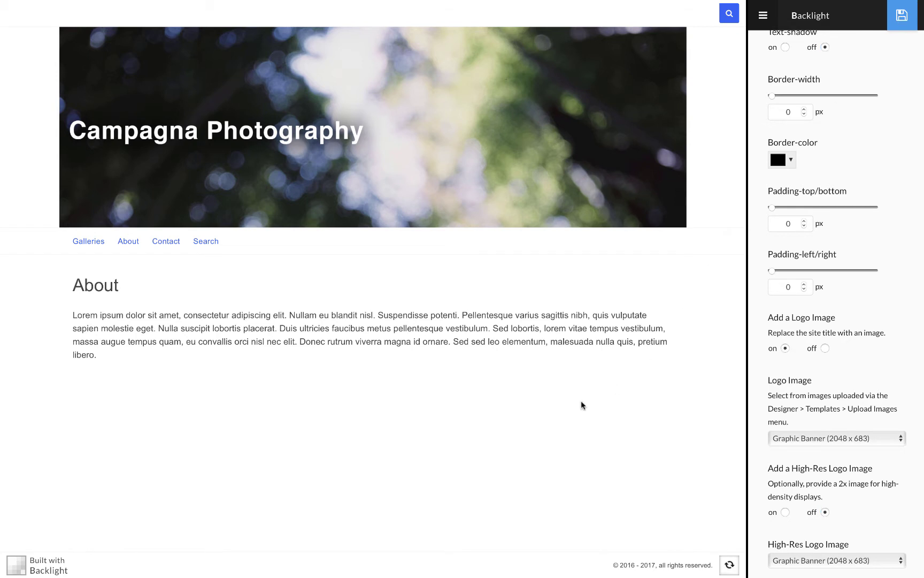
key(alt+super+r)
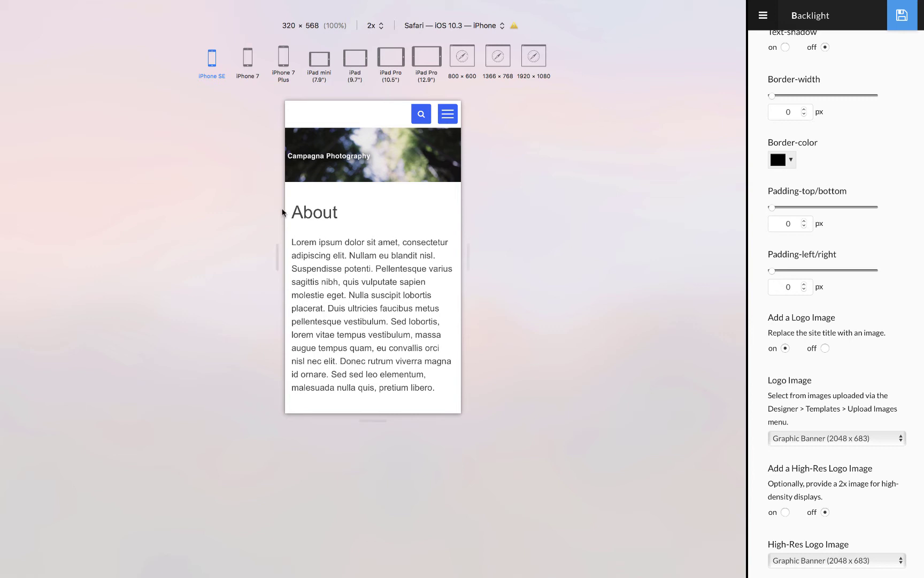
drag(283, 213, 342, 217)
click(361, 217)
key(alt+super+r)
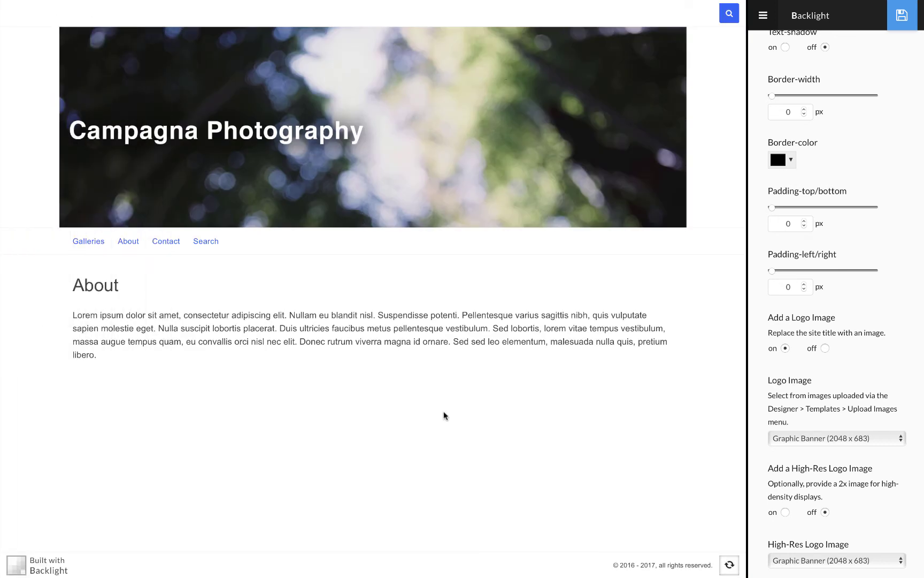
Return to graphic-banner.psd in Photoshop and hide the Campagna Photography title layer
key(ctrl+Left)
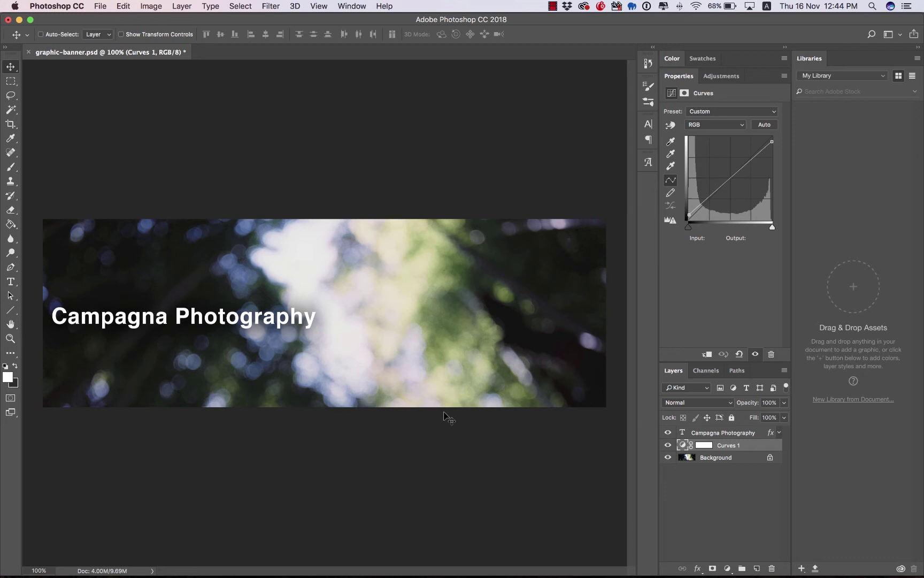
click(668, 433)
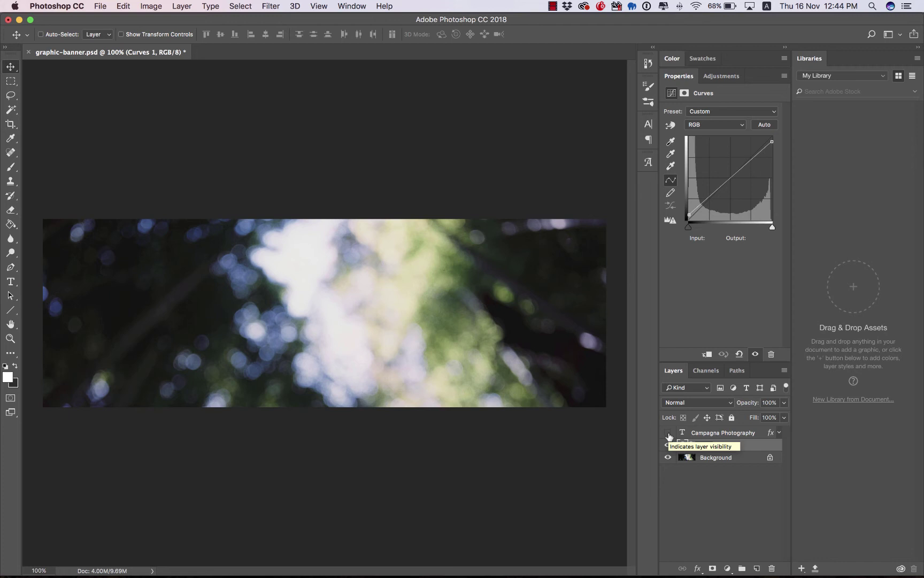
Show only the Campagna Photography title on transparency and trim the canvas down to it
click(668, 433)
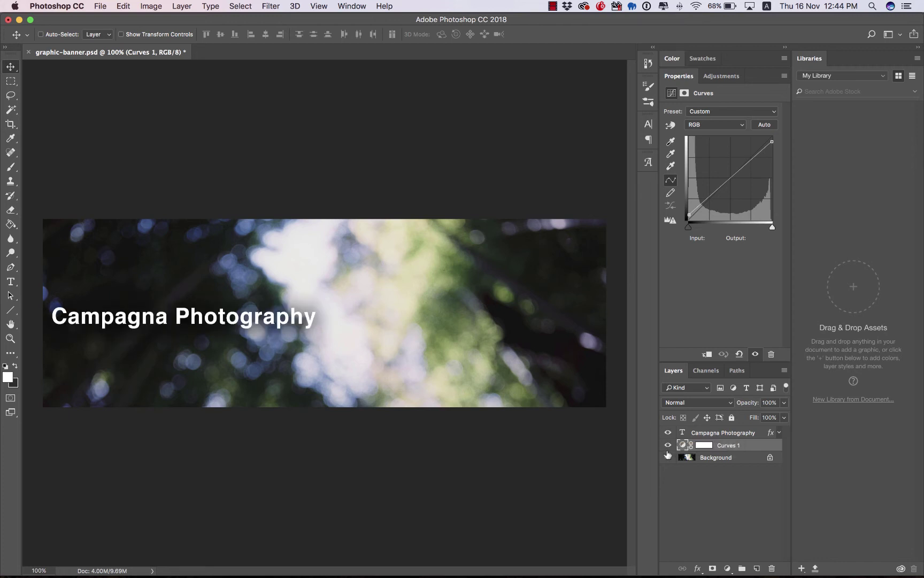
click(668, 445)
click(668, 458)
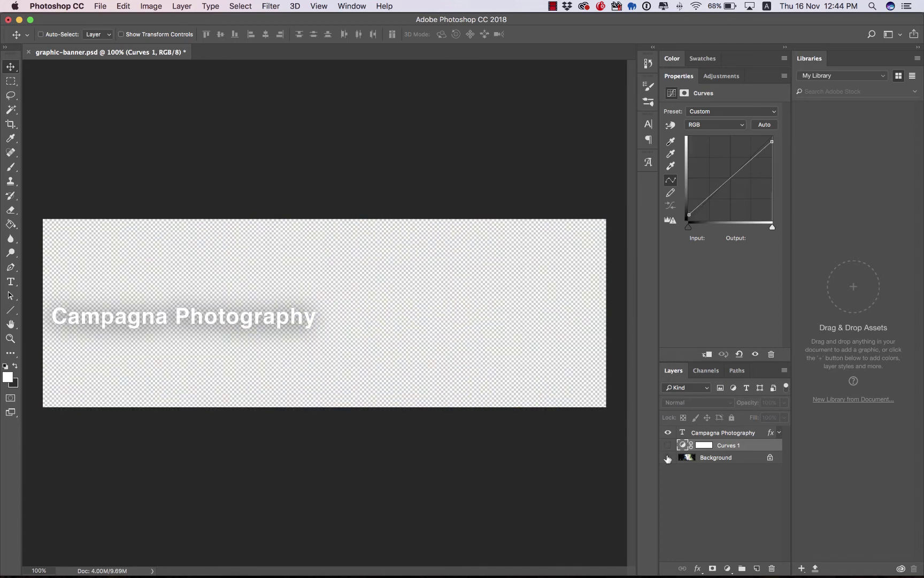
click(152, 6)
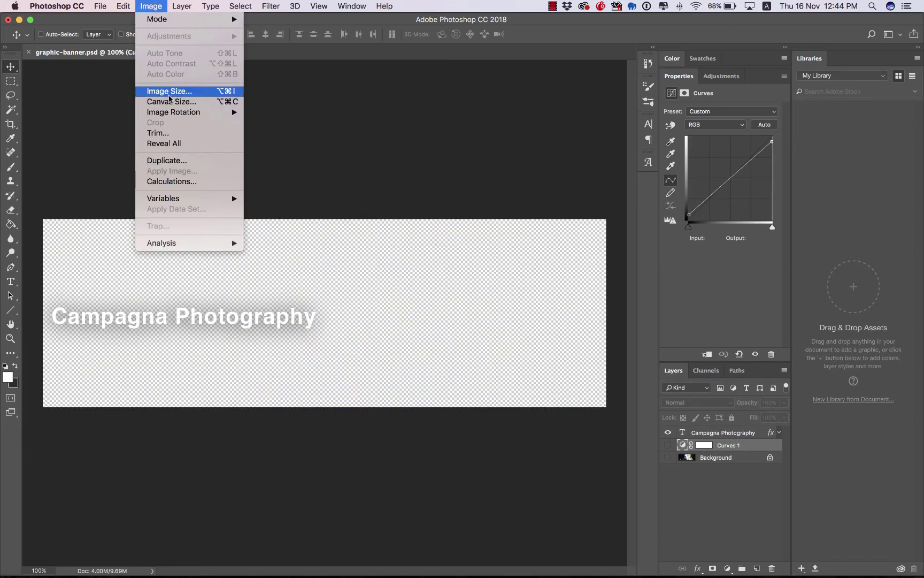
click(159, 132)
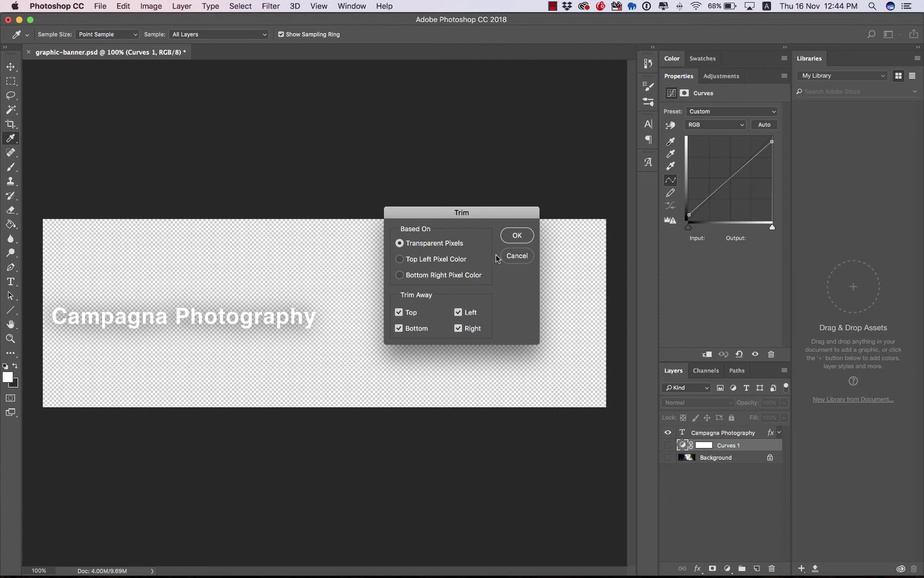
click(514, 235)
key(v)
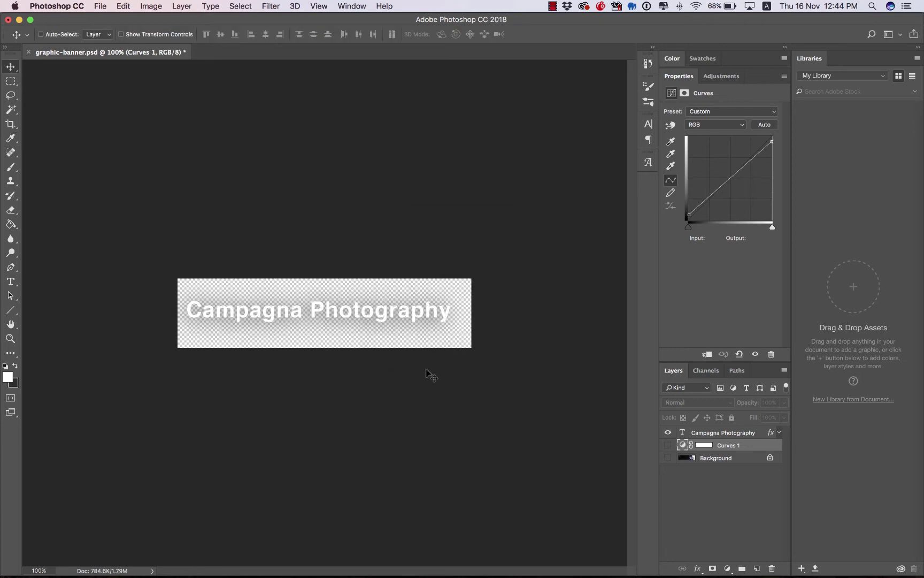
Check that Save for Web uses the PNG-24 preset, then cancel without exporting
key(super+alt+shift+s)
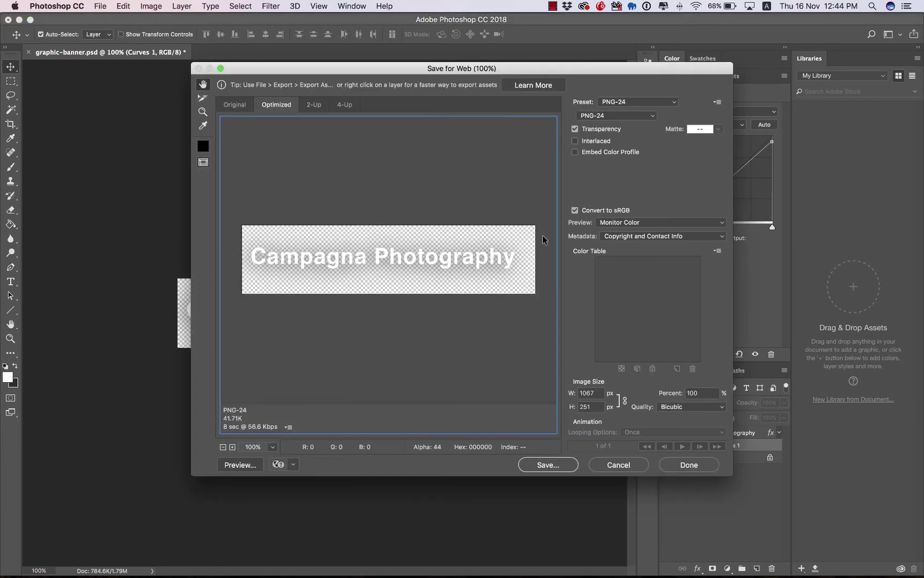
click(615, 100)
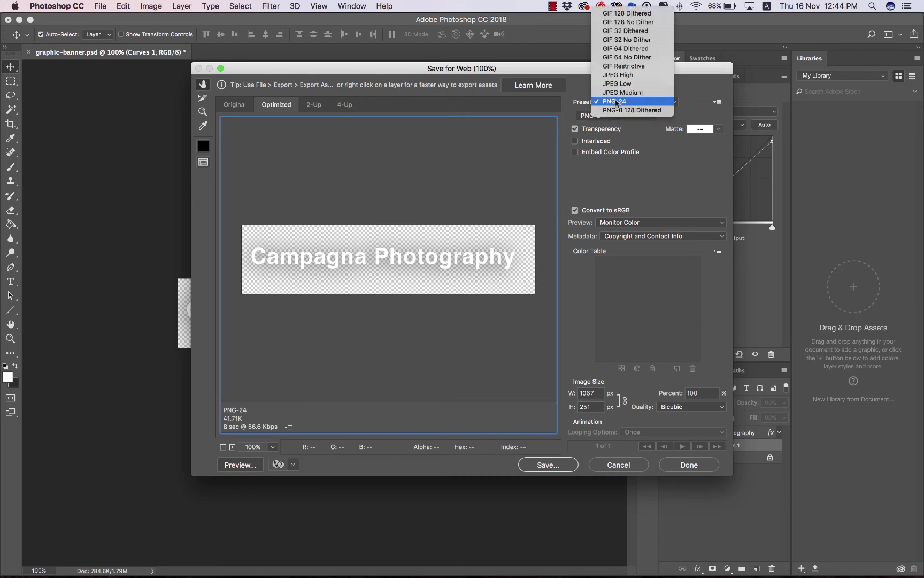
click(624, 102)
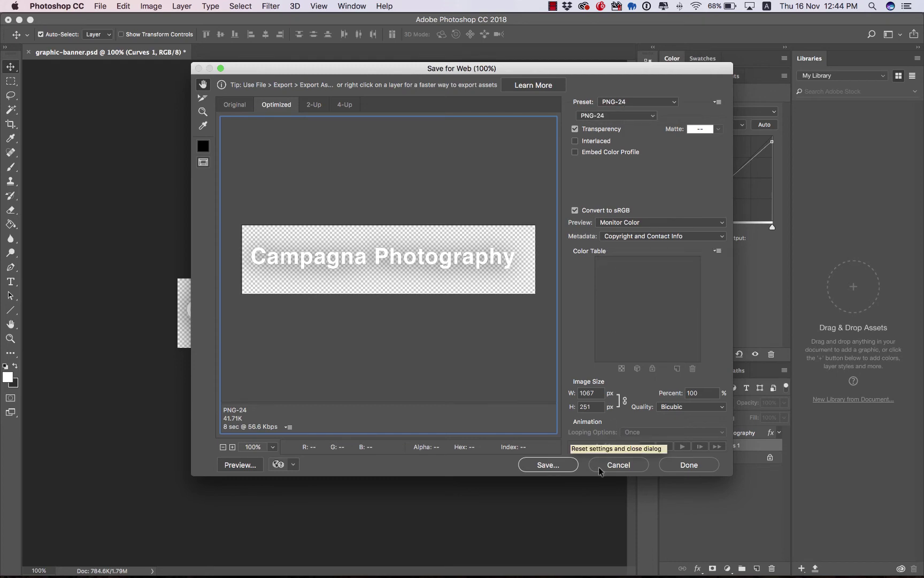
click(618, 464)
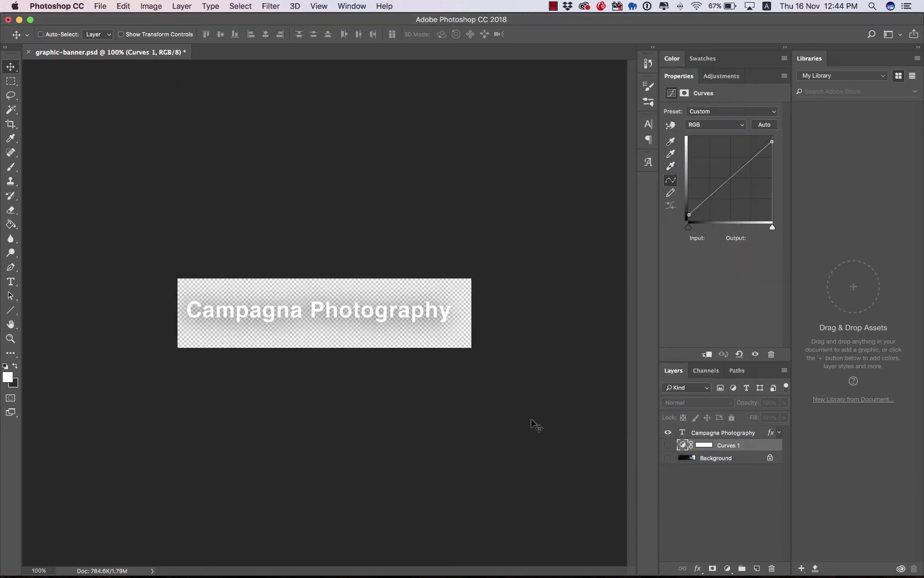
Back in the browser, turn off Add a Logo Image and save the masthead
key(super+Tab)
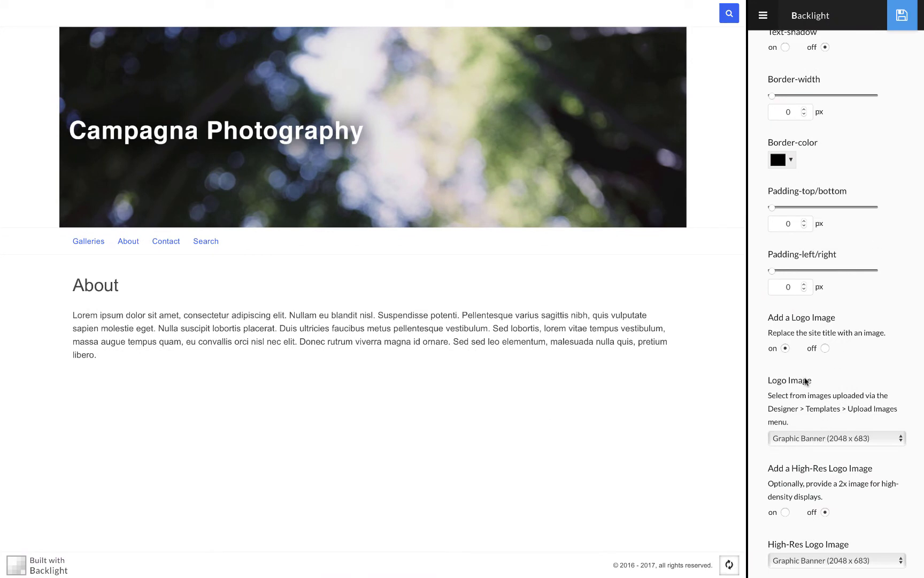
click(825, 348)
click(902, 16)
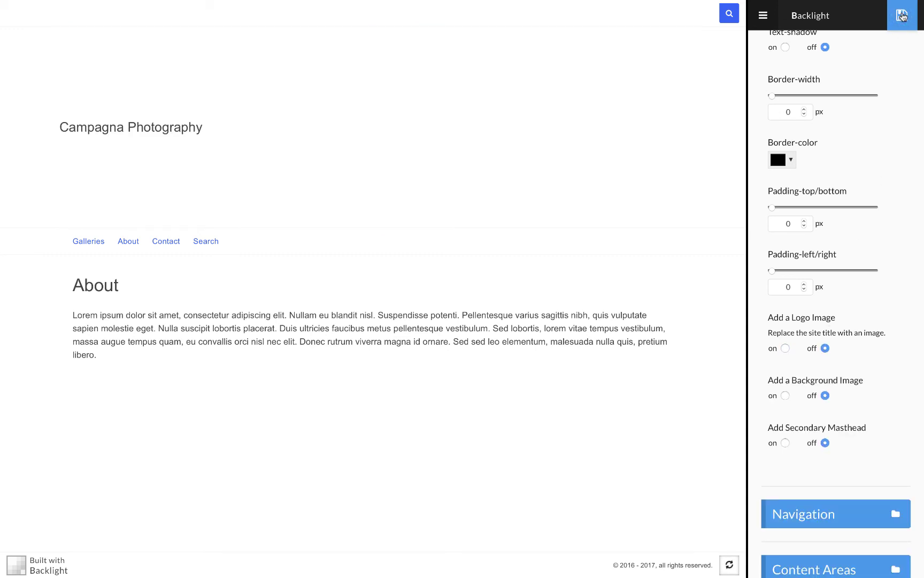
scroll(838, 284, down, 3)
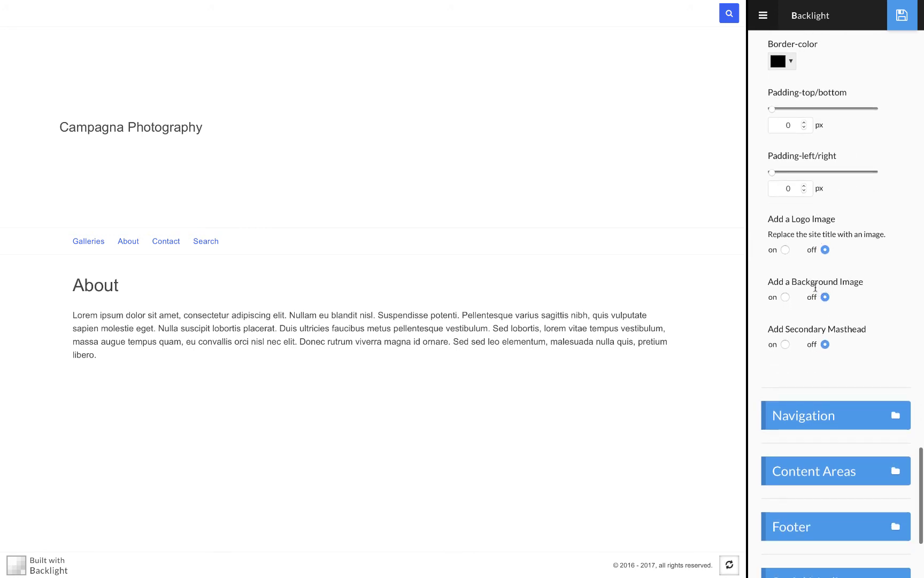
Add Masthead Background (2048 x 683) as the masthead background image, sized to Cover, and save
click(786, 299)
scroll(806, 376, down, 3)
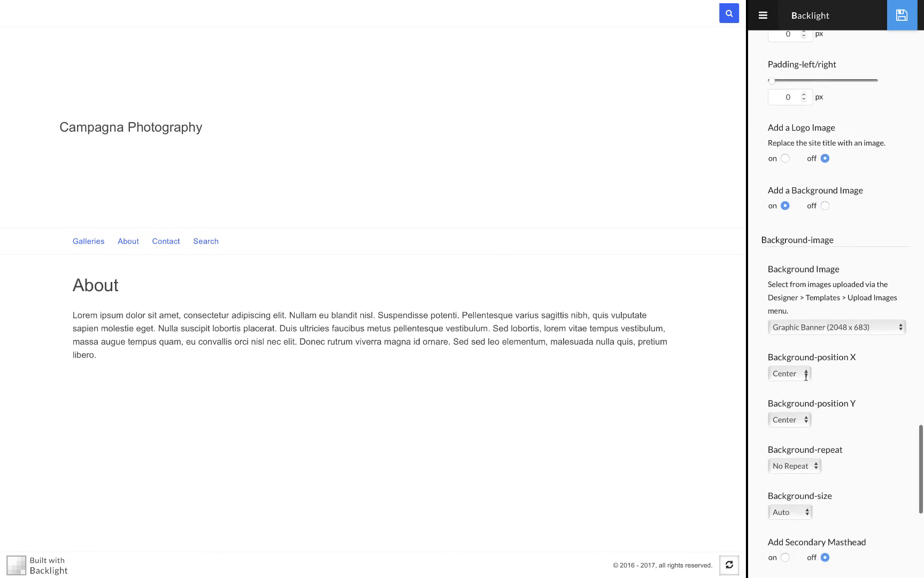
click(808, 322)
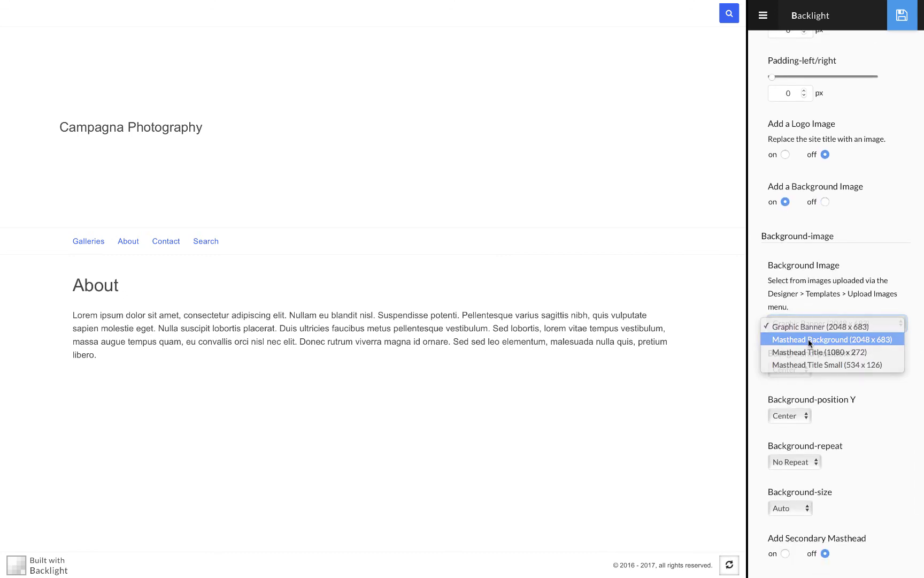
click(809, 341)
scroll(860, 367, down, 2)
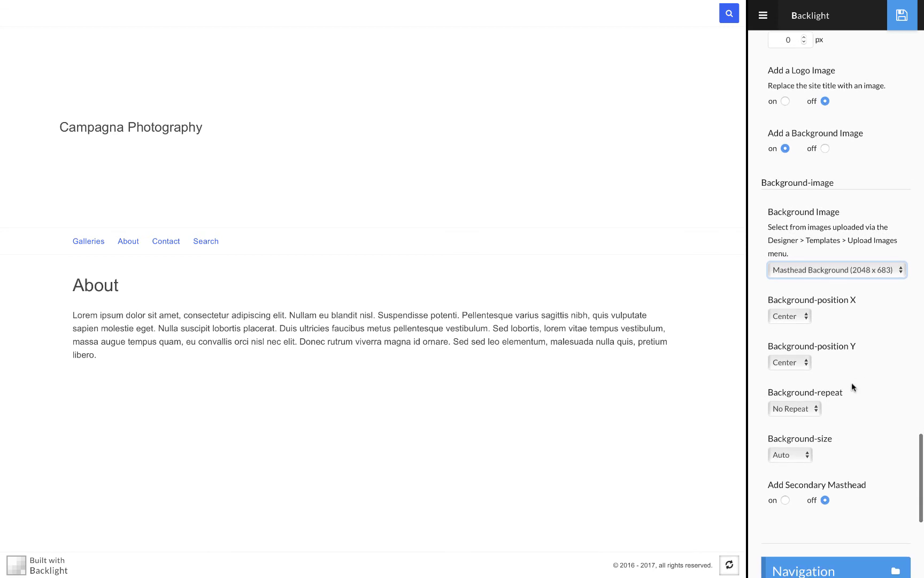
click(792, 454)
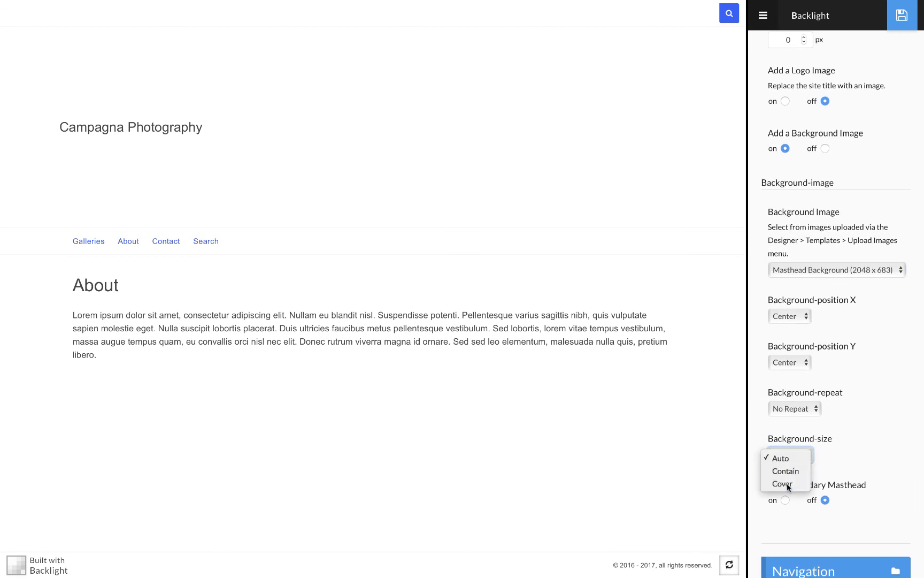
click(788, 483)
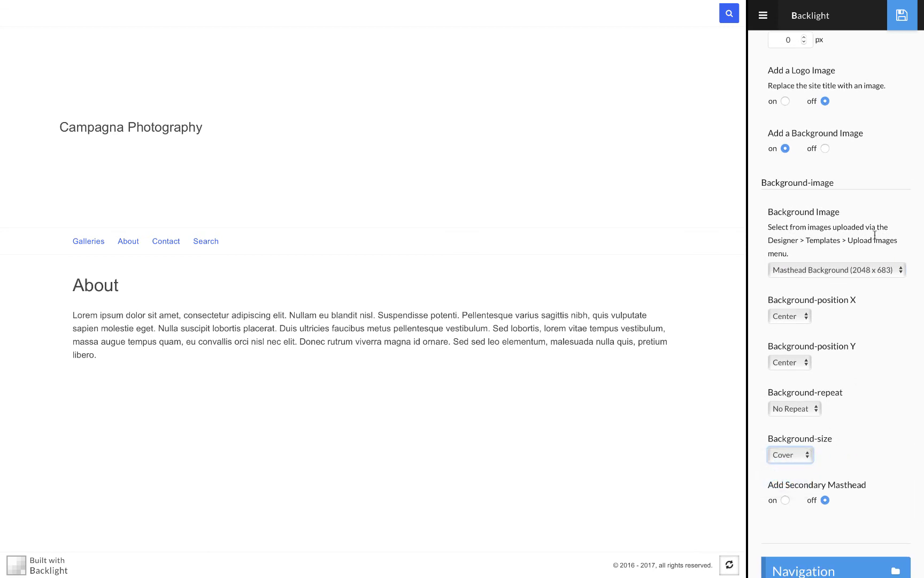
click(904, 24)
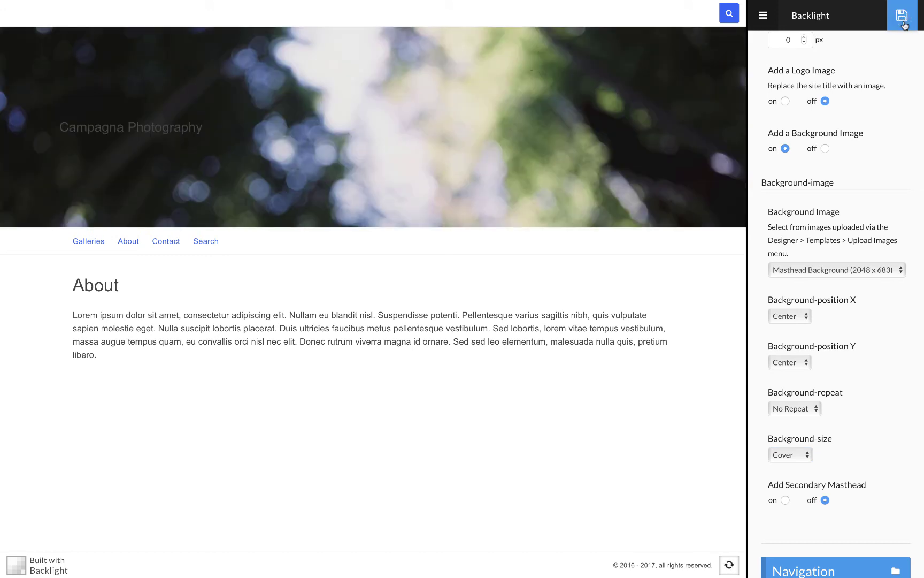
Make the masthead title white with a text shadow and change its font size from 24 to 48
scroll(864, 160, up, 10)
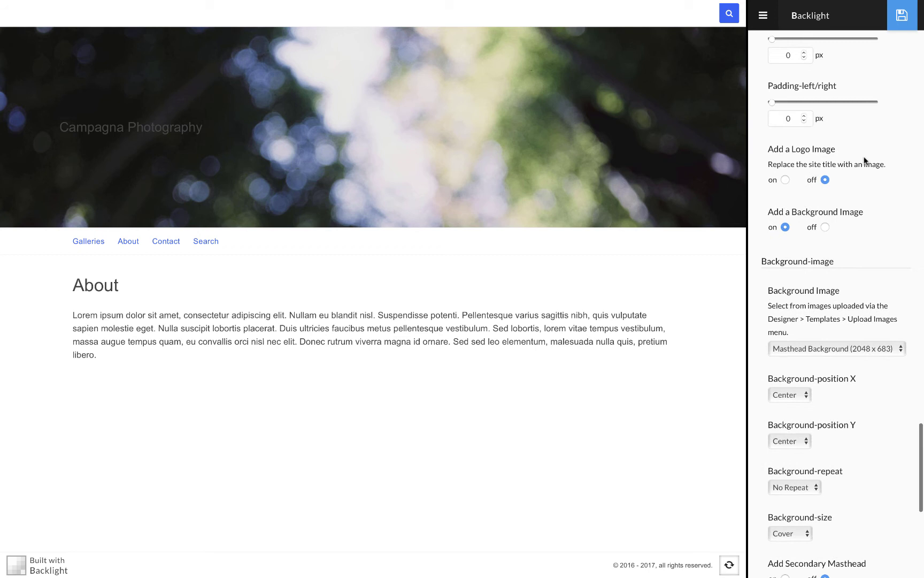
scroll(863, 156, up, 3)
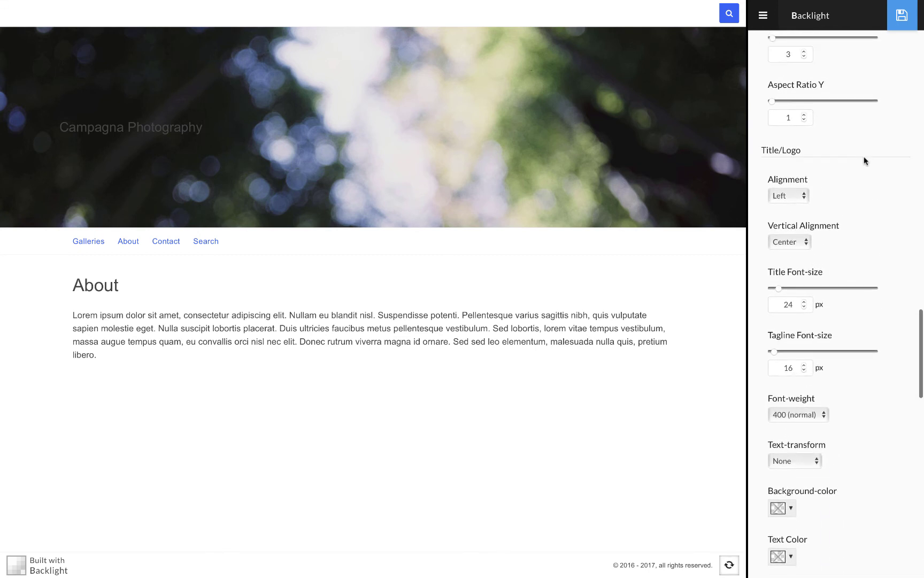
scroll(864, 156, down, 2)
scroll(864, 156, down, 3)
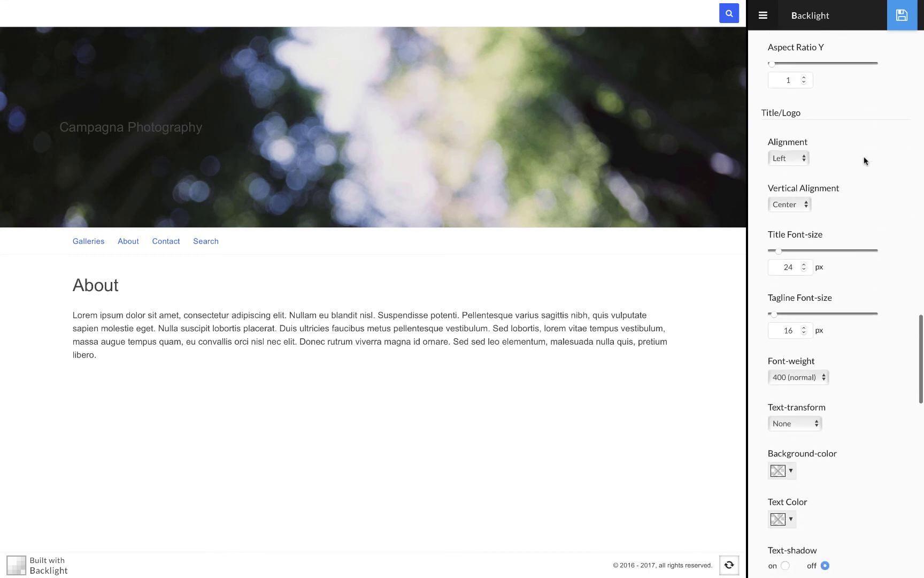
click(791, 396)
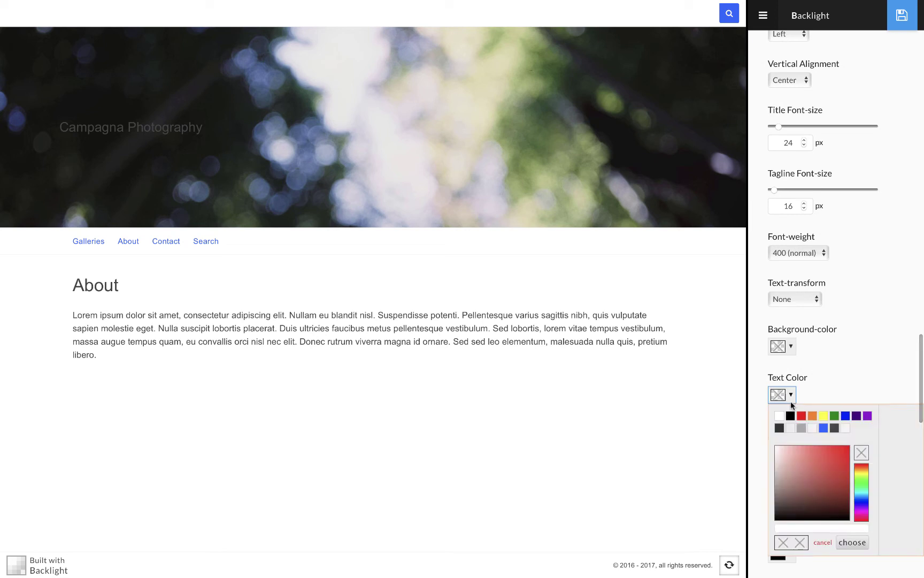
click(779, 415)
click(847, 368)
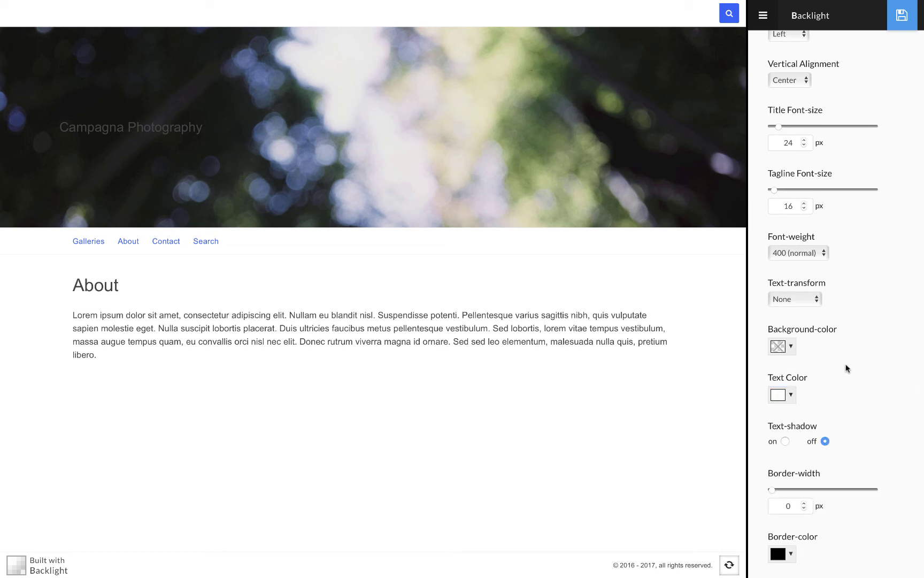
scroll(847, 368, down, 1)
click(786, 400)
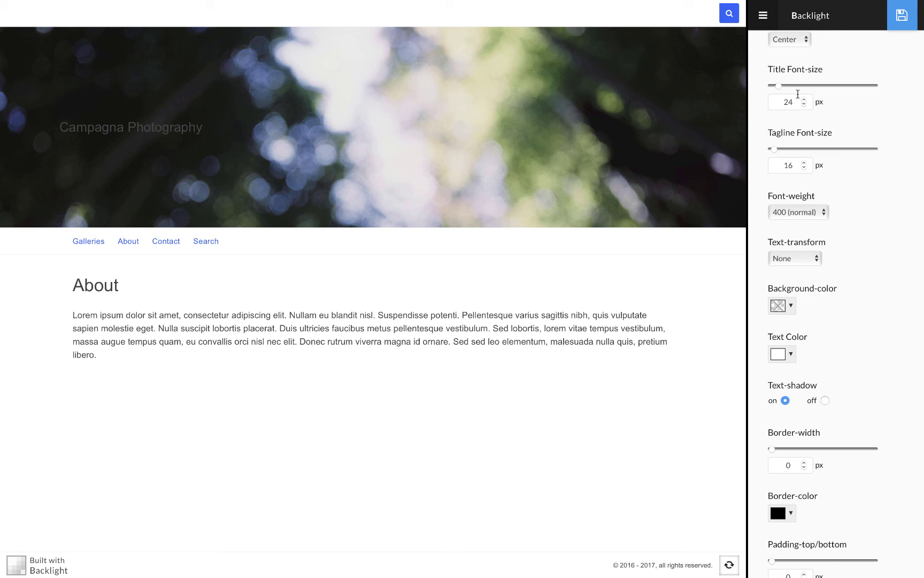
double_click(787, 102)
text(48)
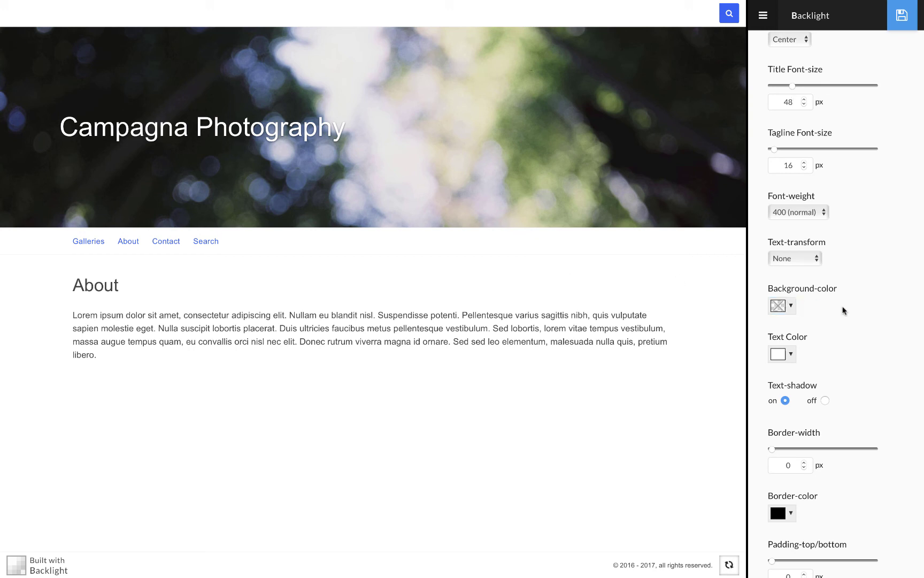
Turn on Add a Logo Image and choose Masthead Title Small as the logo
scroll(843, 310, down, 9)
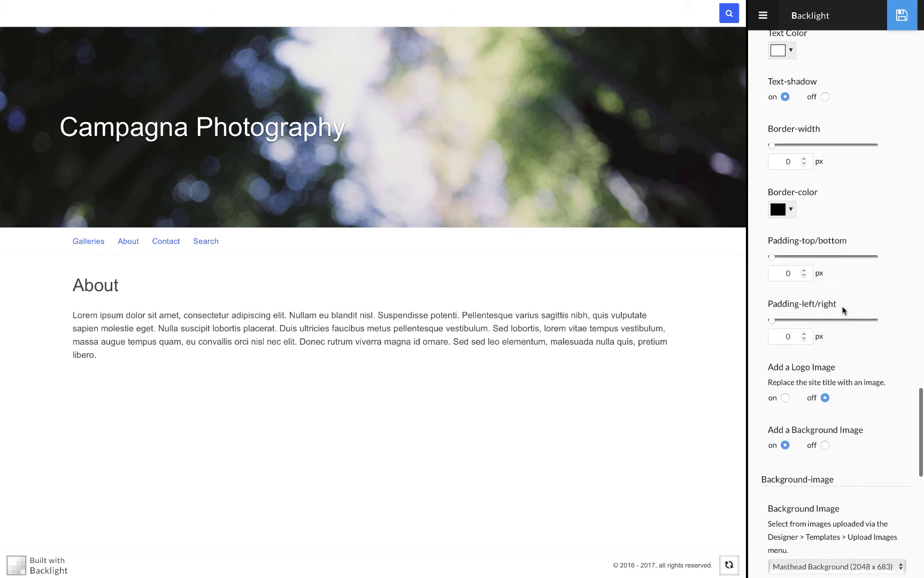
scroll(843, 310, up, 2)
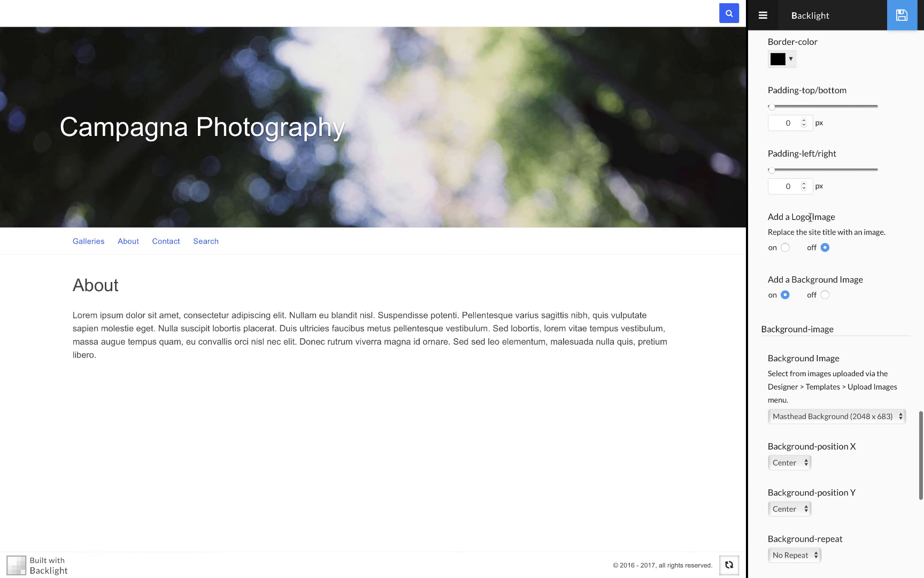
click(785, 247)
scroll(785, 251, down, 5)
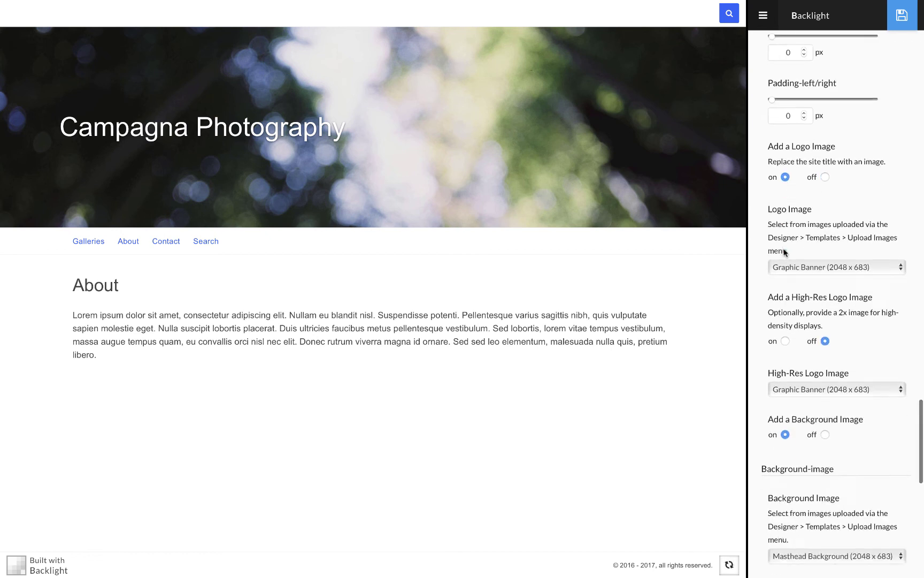
click(804, 209)
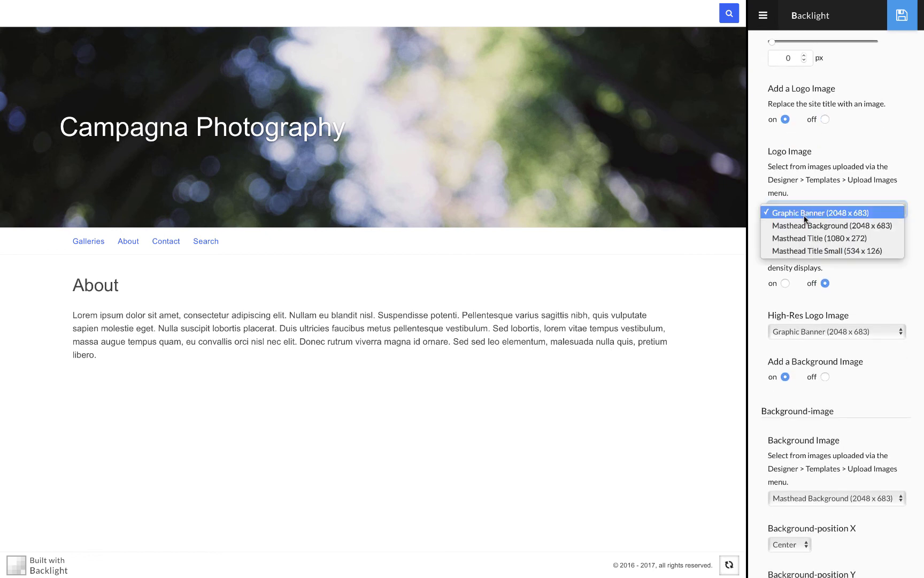
click(824, 251)
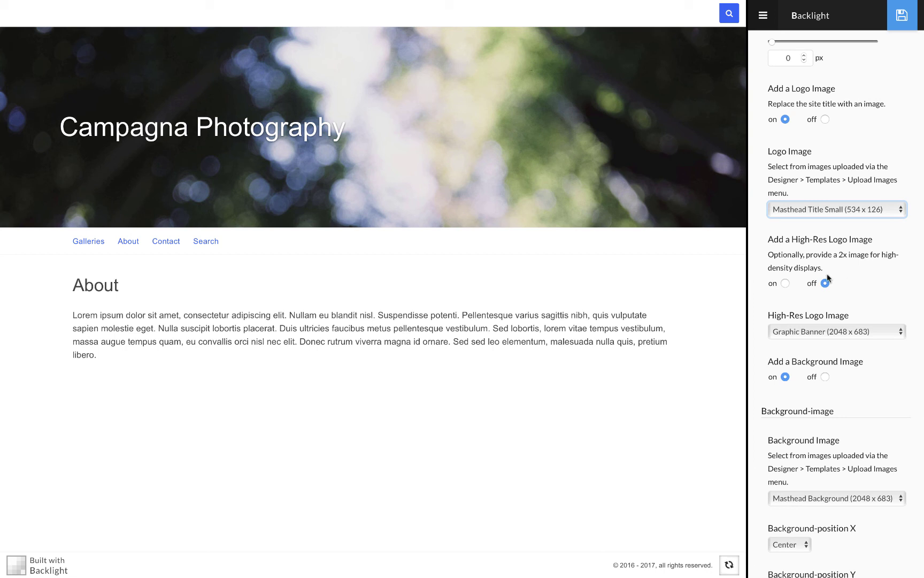
Turn on High-Res Logo with Masthead Title (1080 x 272) and save the masthead
double_click(778, 240)
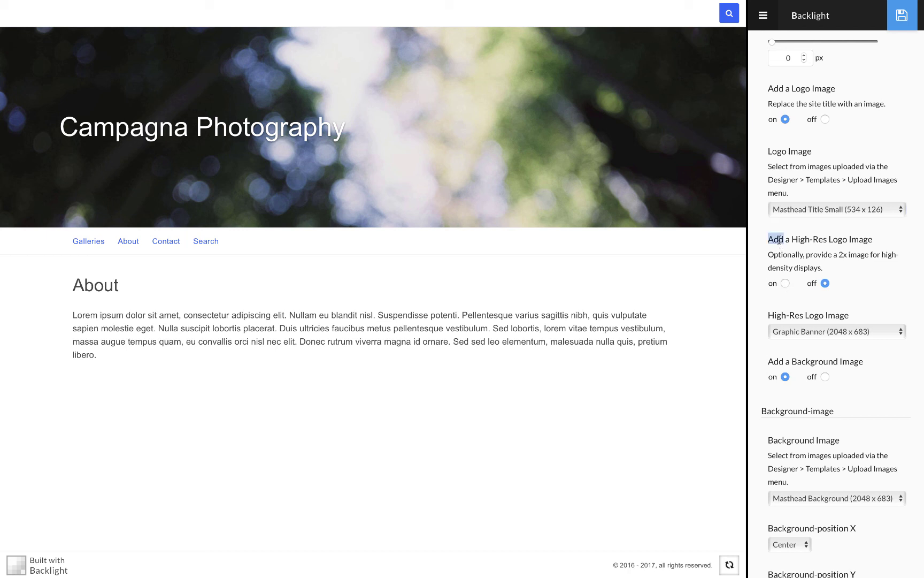
click(785, 283)
click(801, 333)
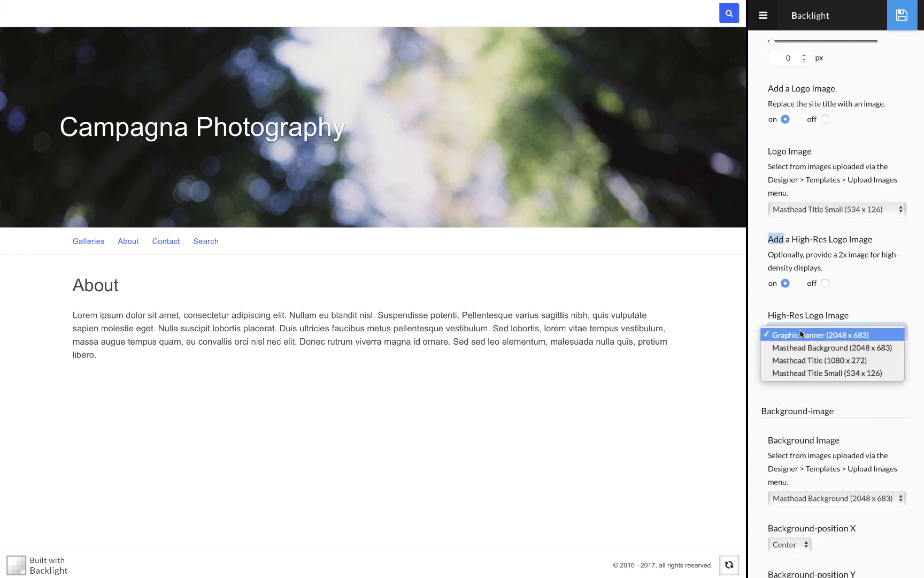
click(807, 360)
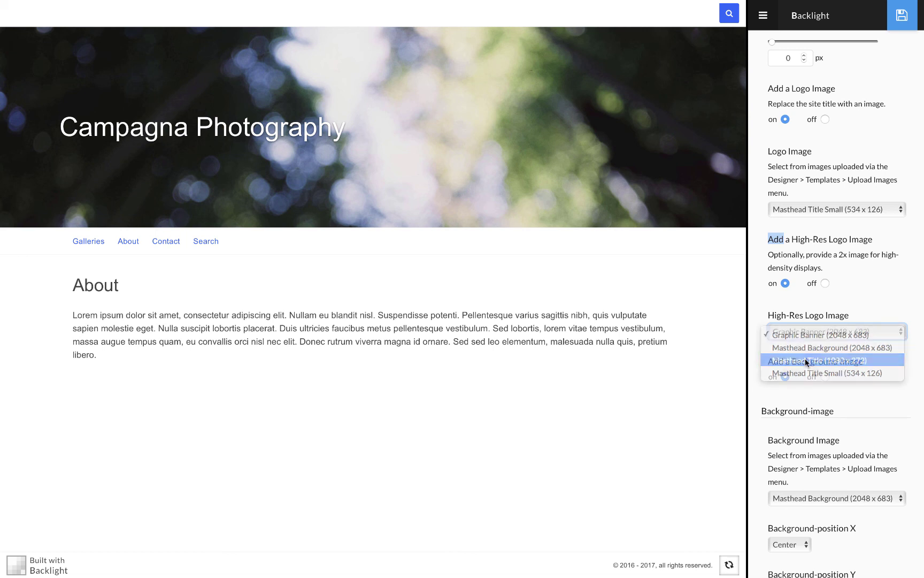
click(861, 284)
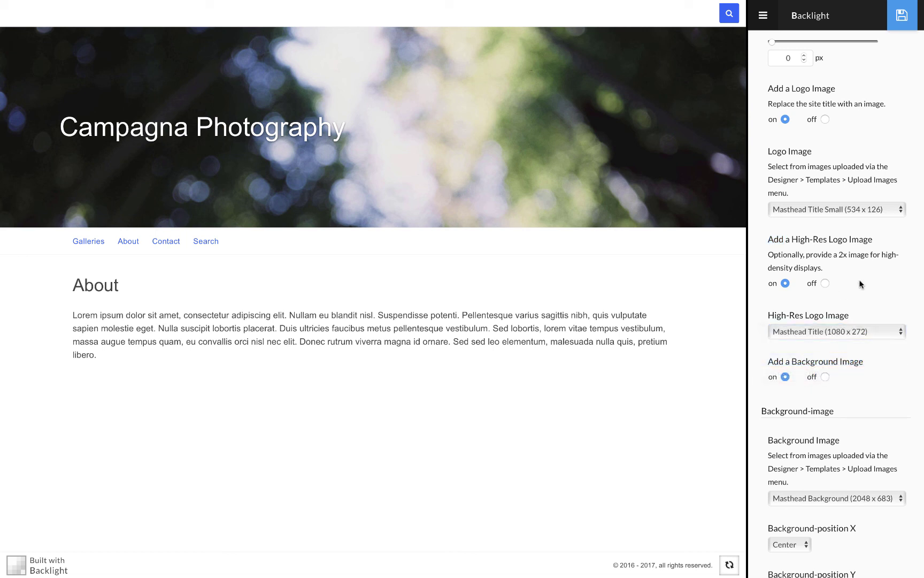
click(903, 15)
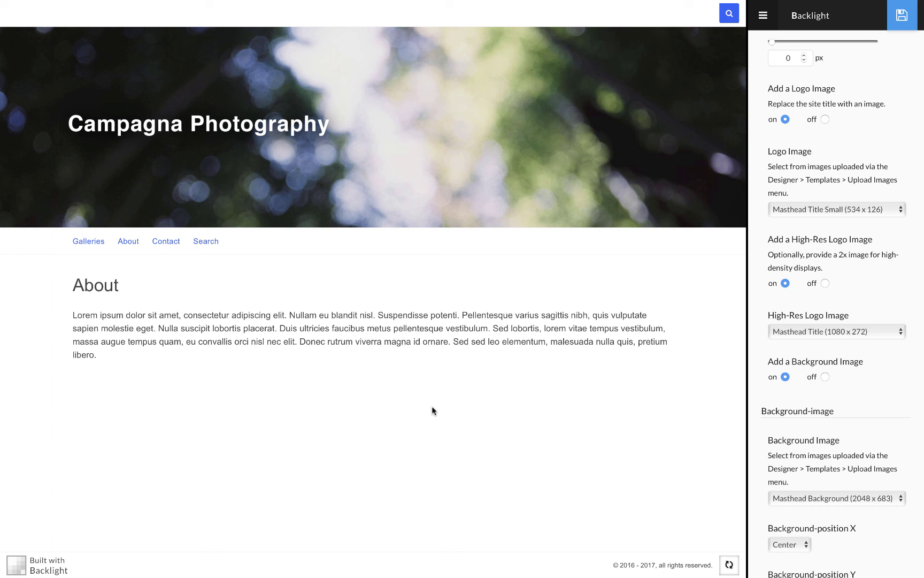
Open Safari's Responsive Design Mode to preview the site at iPhone SE size
key(alt+super+r)
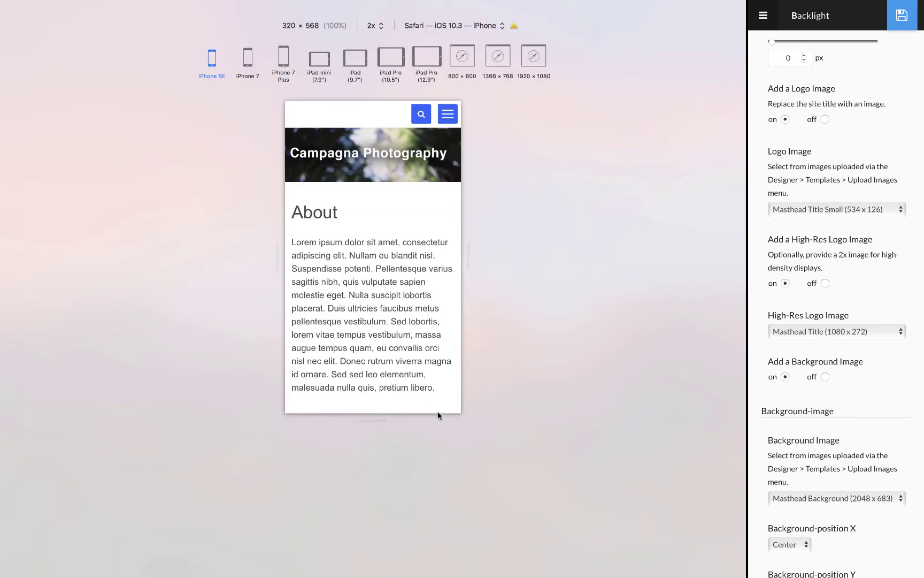